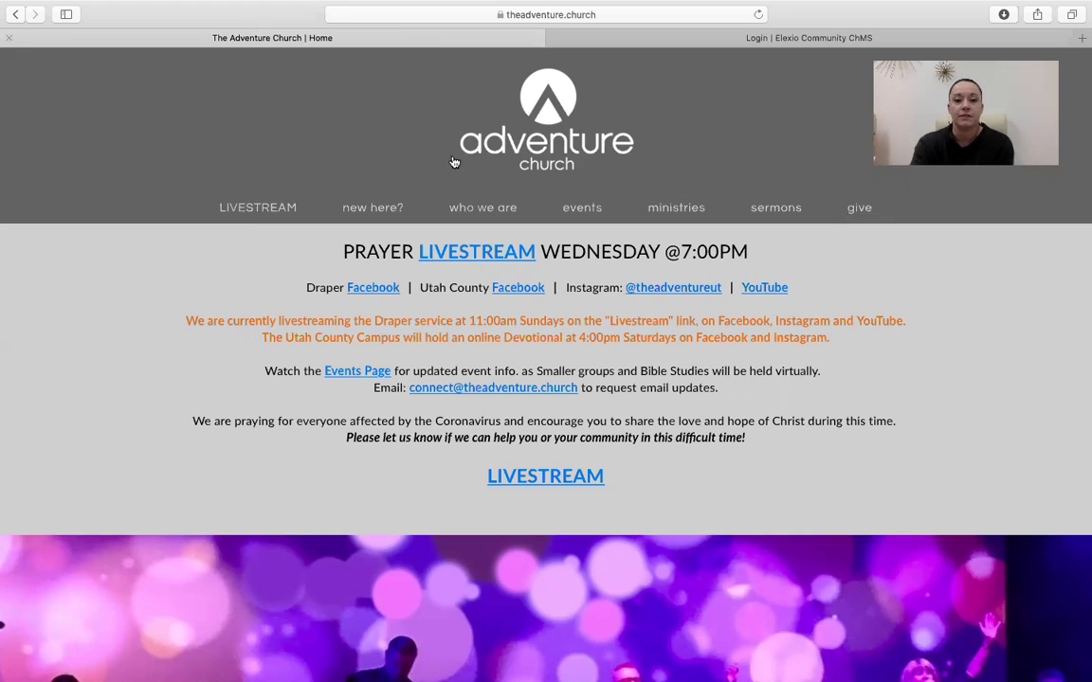
Scroll the Adventure Church home page down to the What to Expect section and campus footer.
scroll(672, 322, "down", 15)
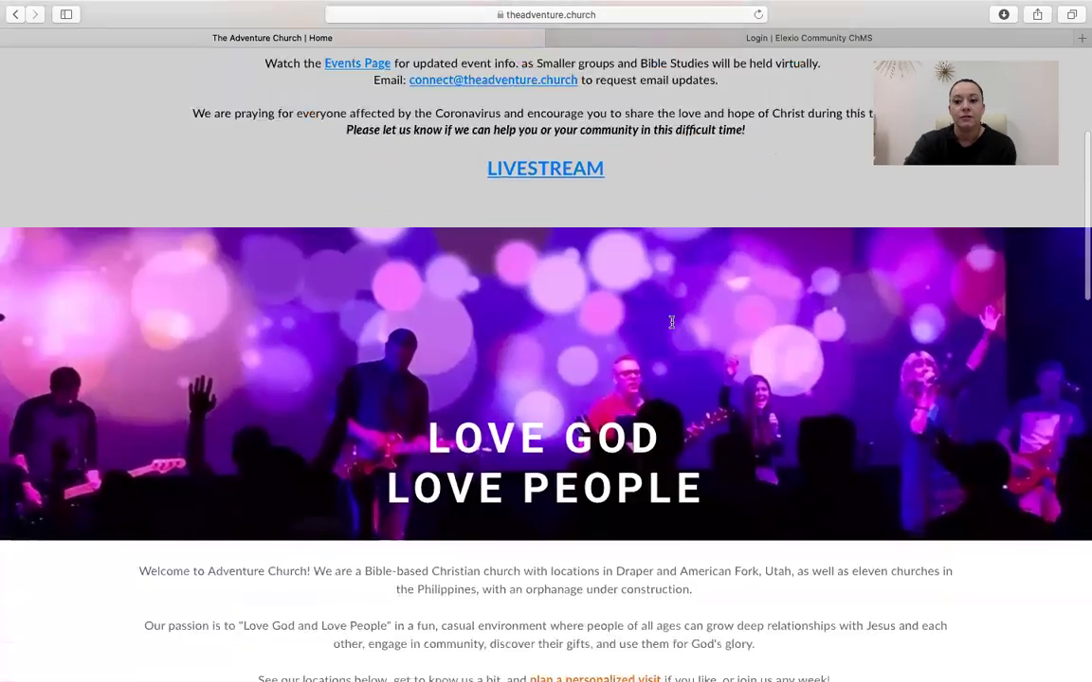
scroll(672, 322, "down", 5)
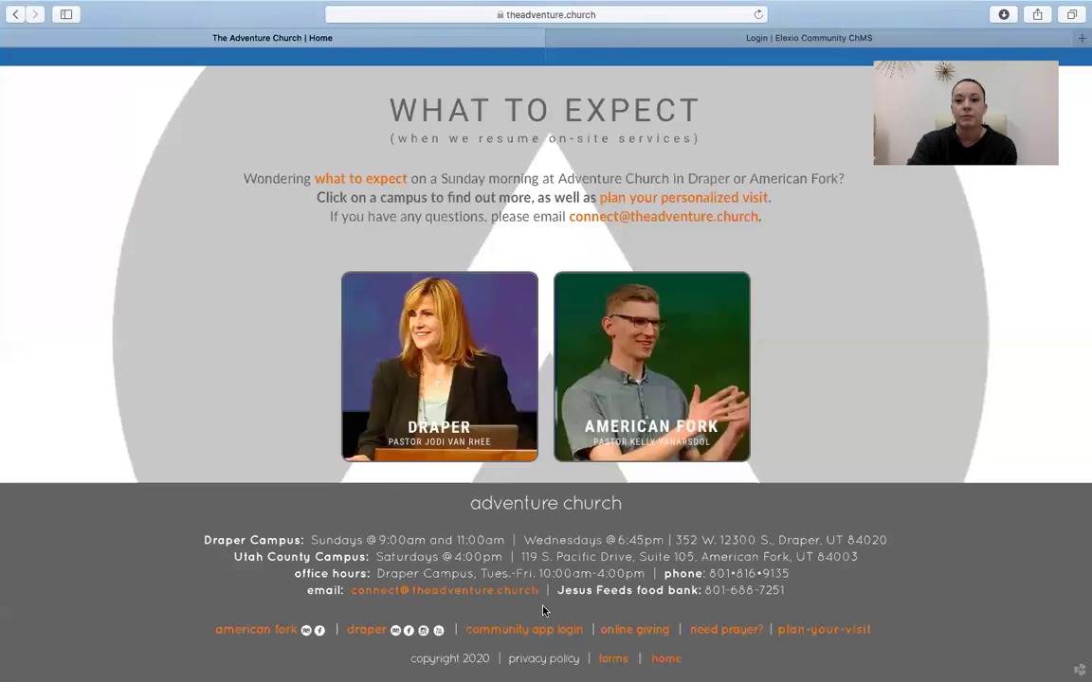
Switch to the Elexio Community login tab and dismiss the saved username suggestions.
left_click(732, 43)
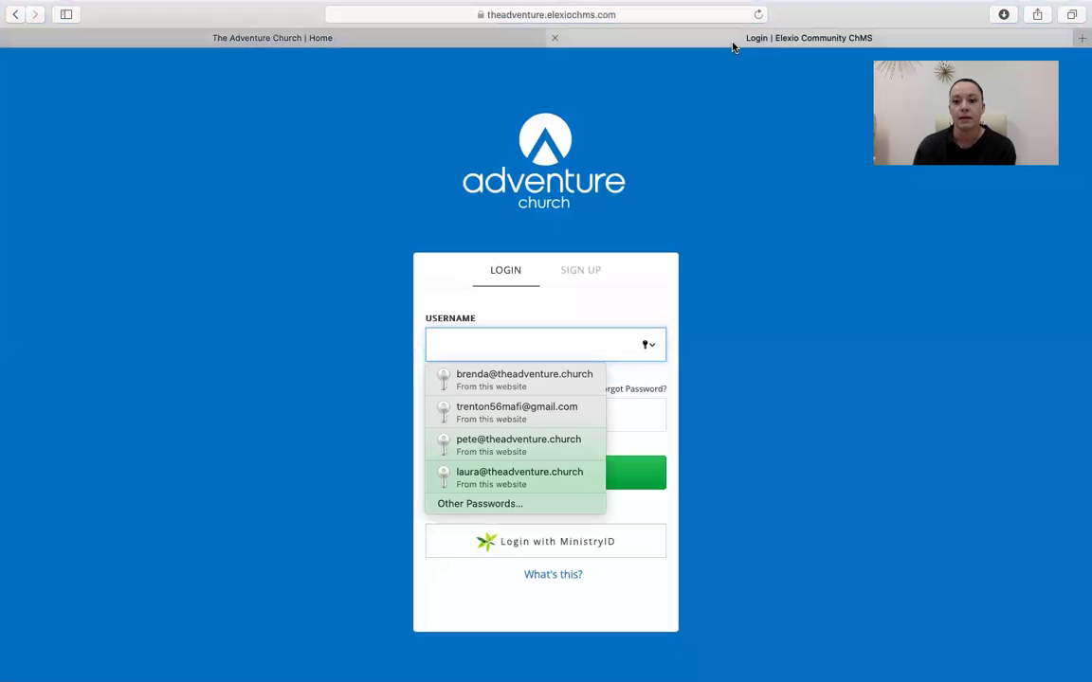
left_click(926, 478)
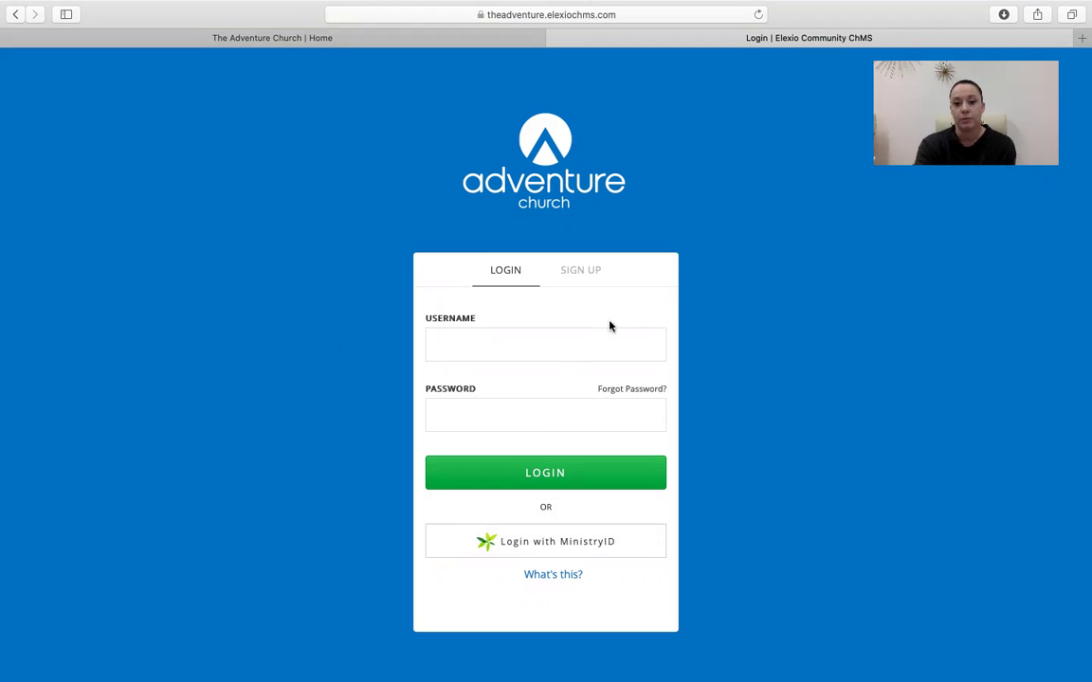
Open the SIGN UP form, close the email suggestions, and review the name, email, phone and password fields.
left_click(590, 272)
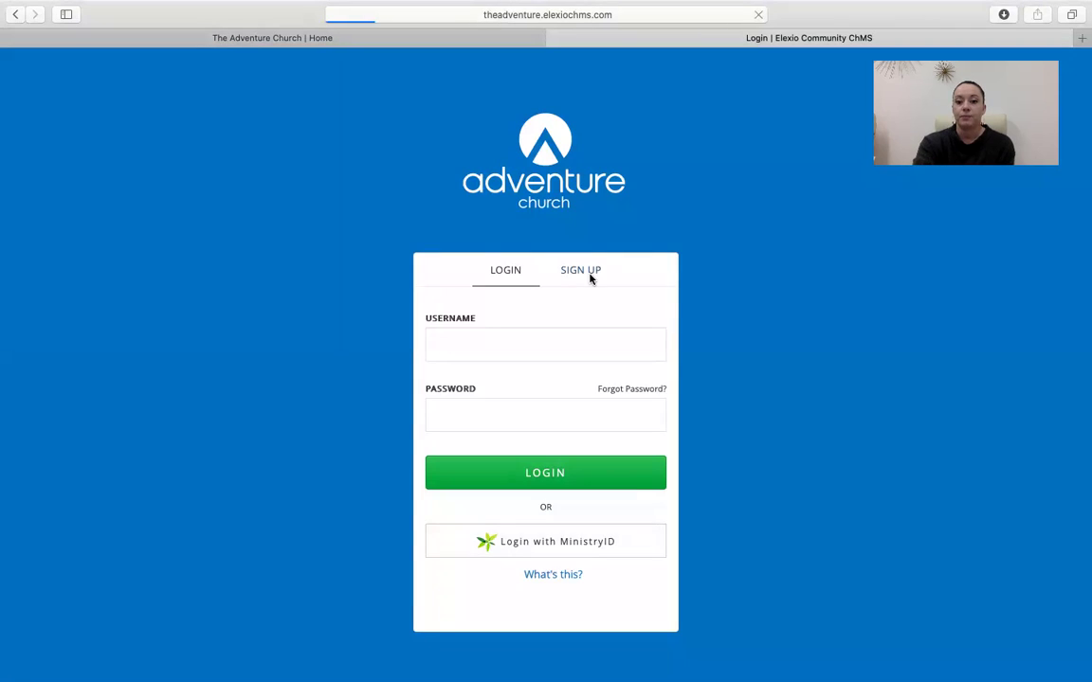
left_click(658, 471)
left_click(715, 548)
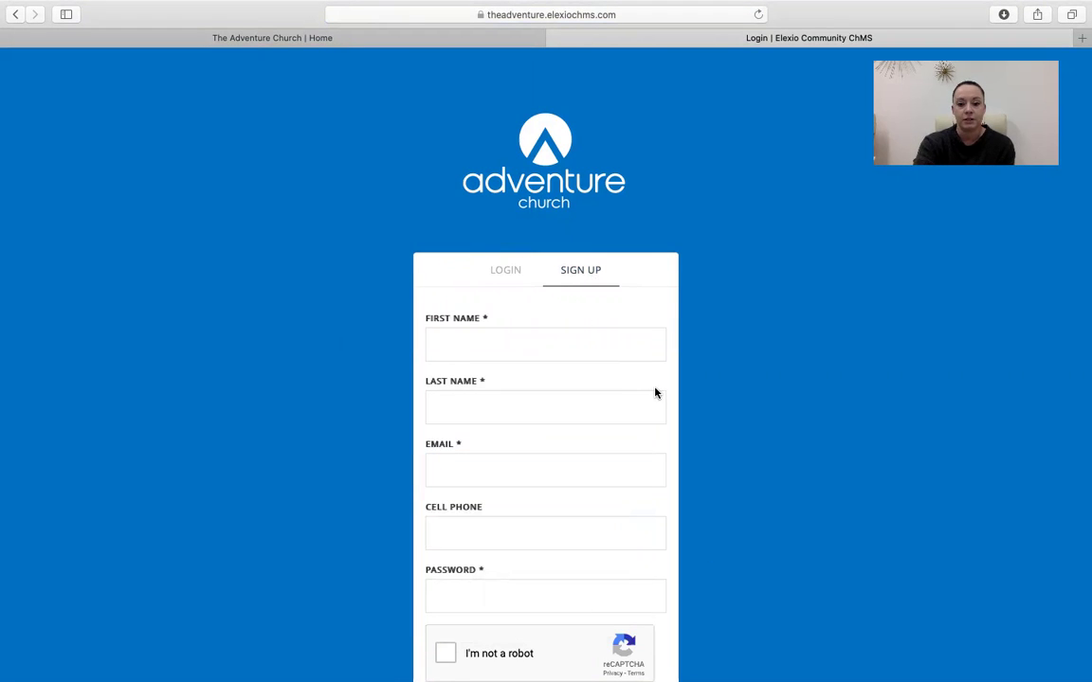
scroll(654, 392, "down", 2)
scroll(655, 392, "up", 2)
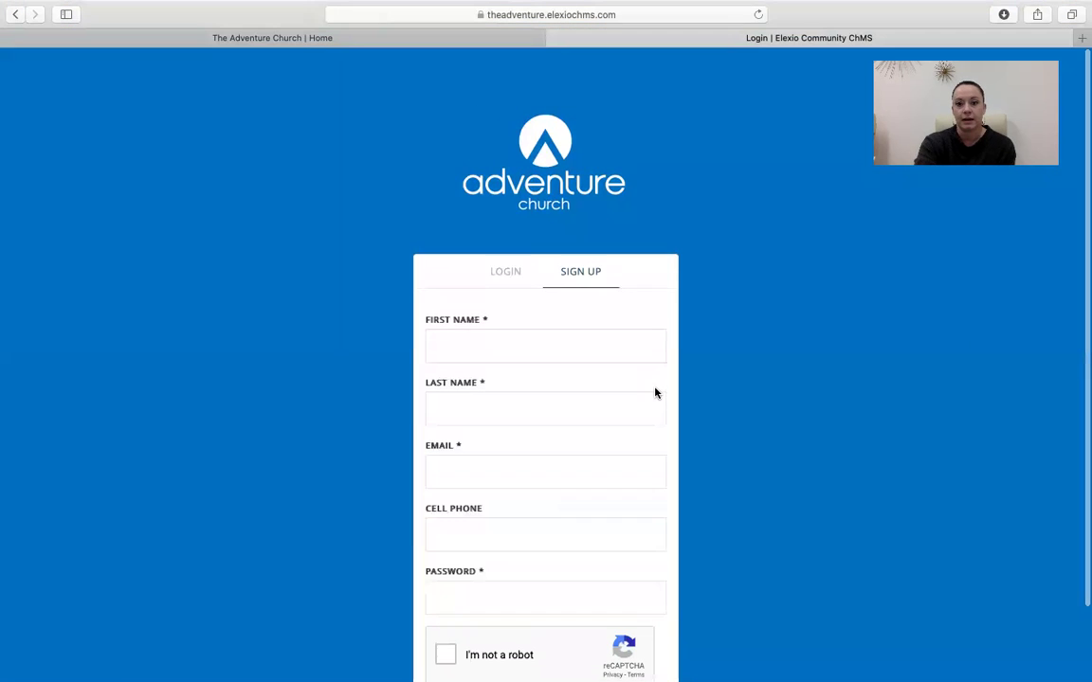
scroll(654, 392, "down", 3)
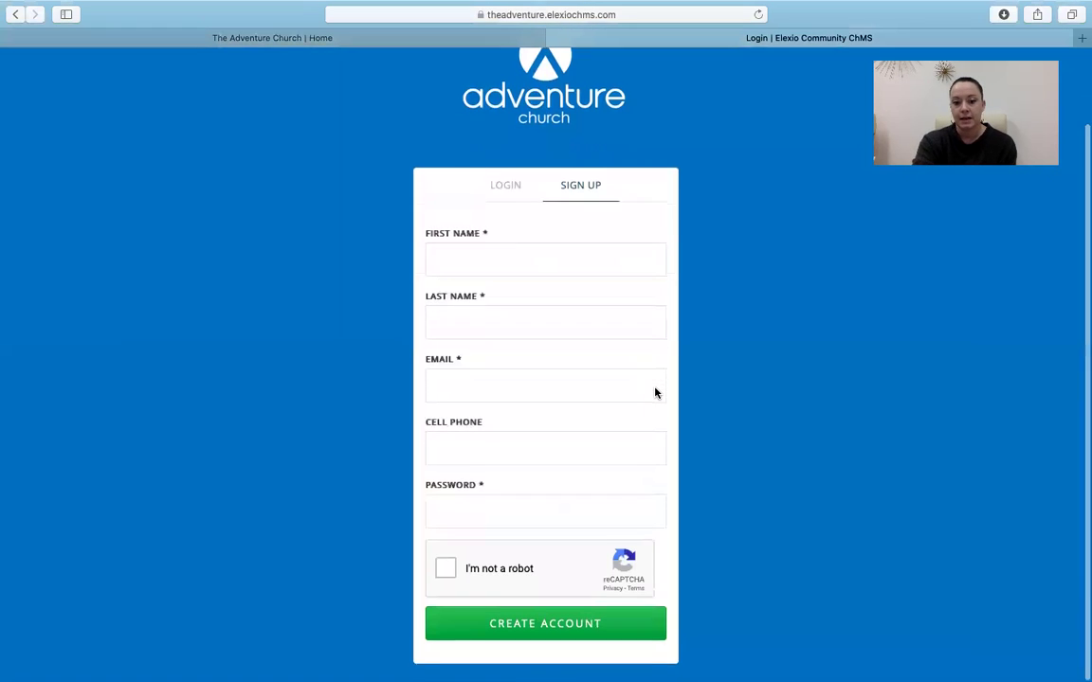
scroll(665, 387, "up", 3)
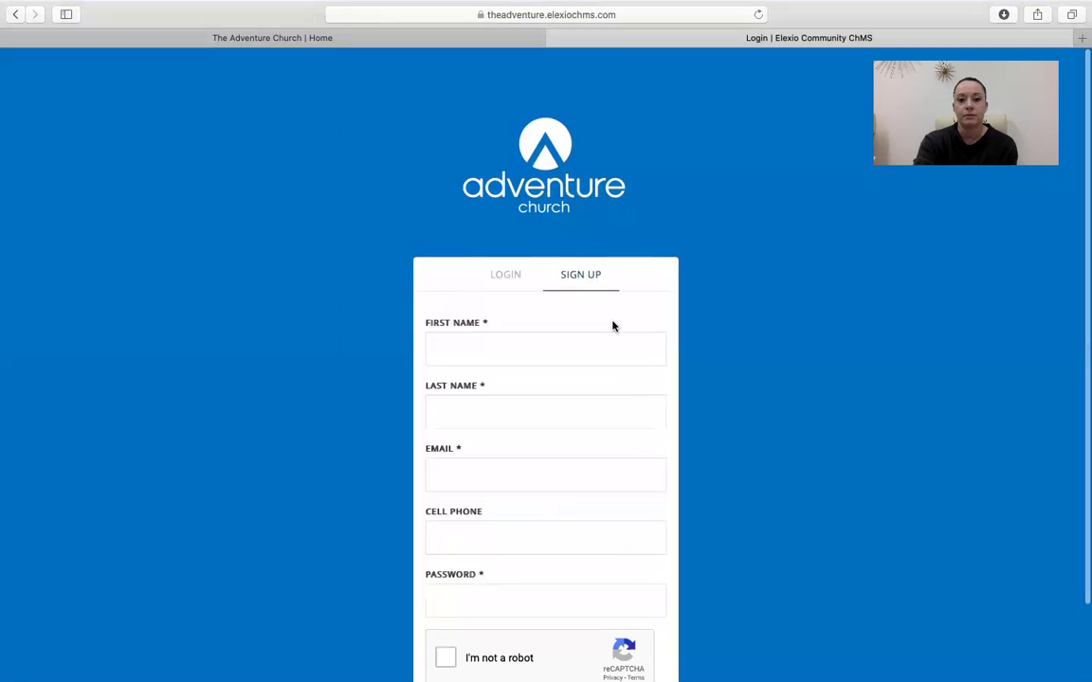
Return to LOGIN, autofill the saved staff credentials, and sign in to reach Individuals Search.
left_click(514, 270)
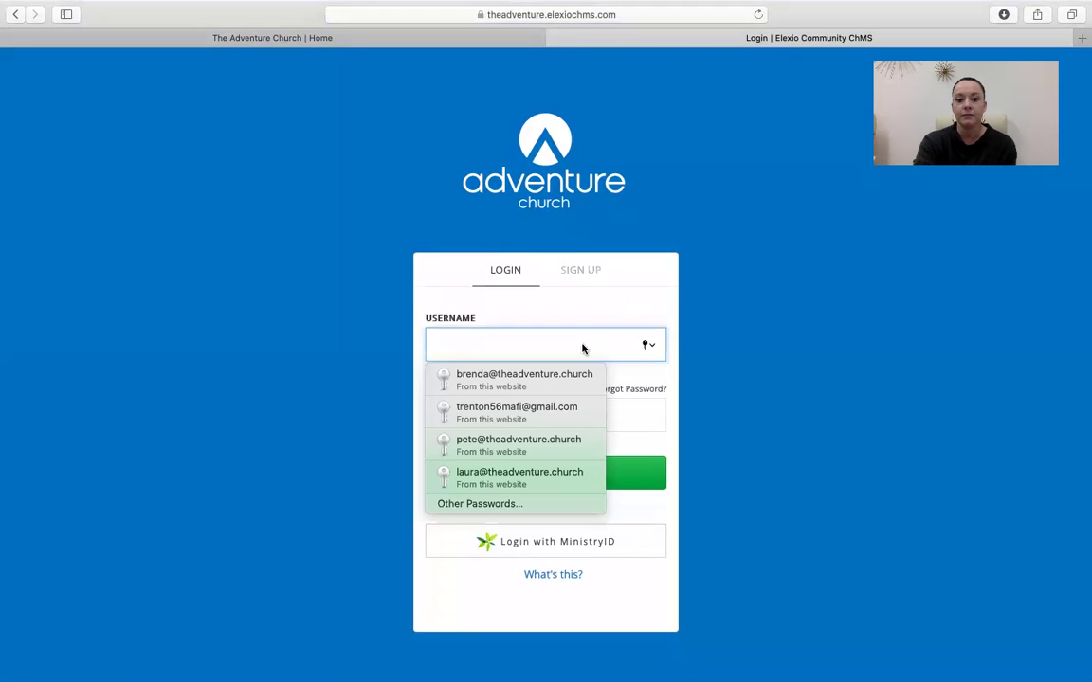
left_click(546, 383)
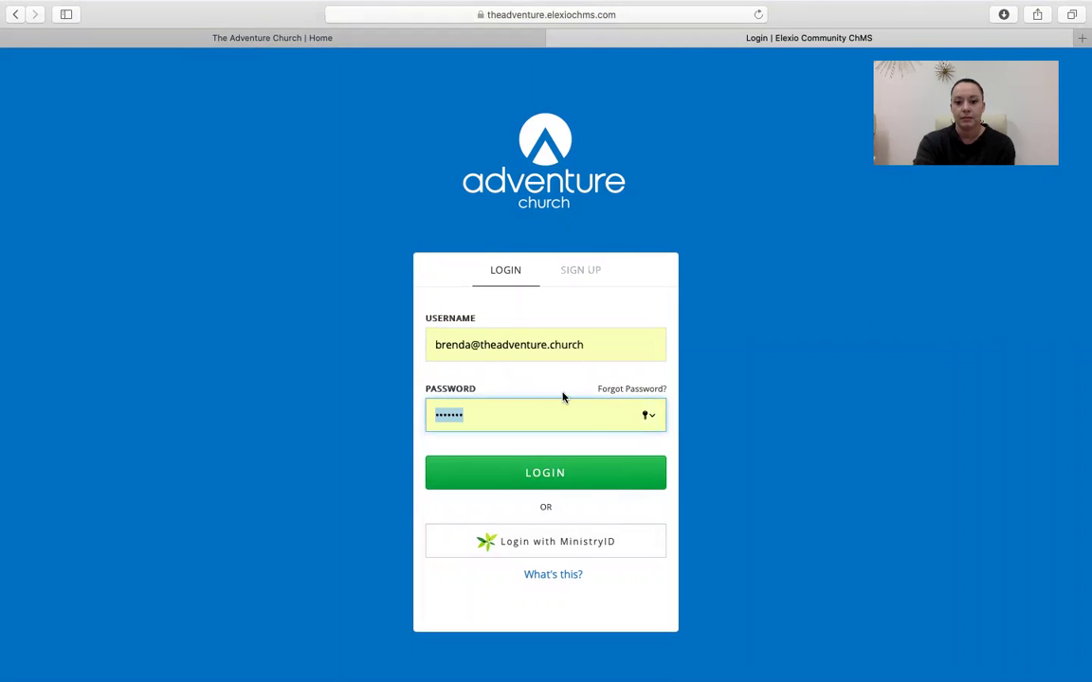
left_click(545, 482)
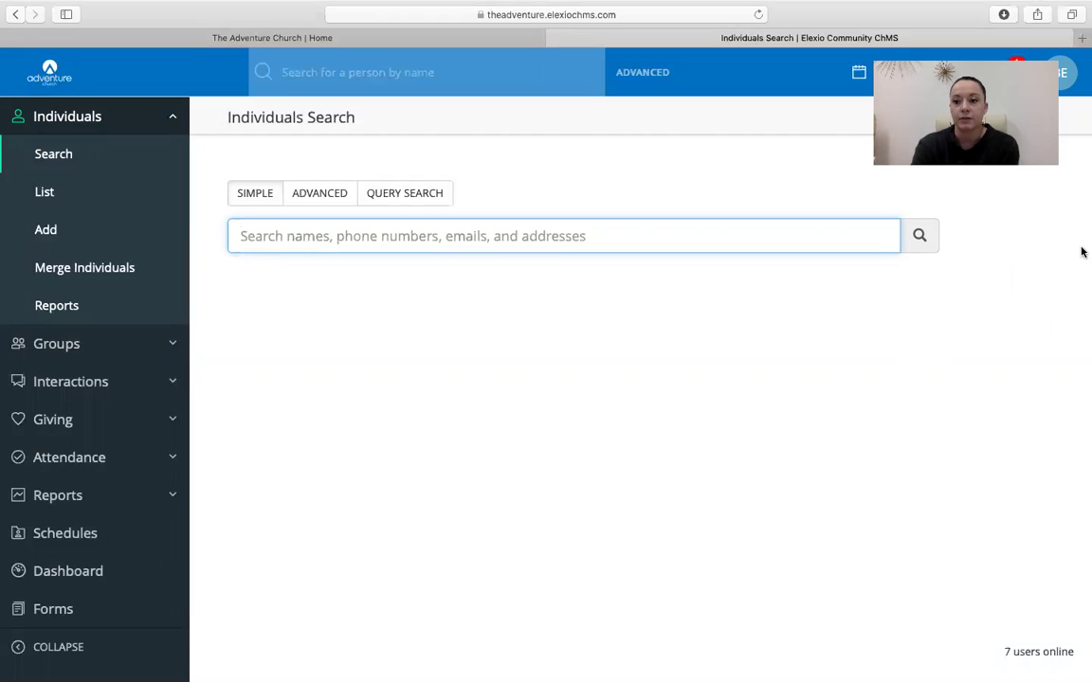
Open the signed-in member's own profile from the top-right avatar.
left_click(1069, 73)
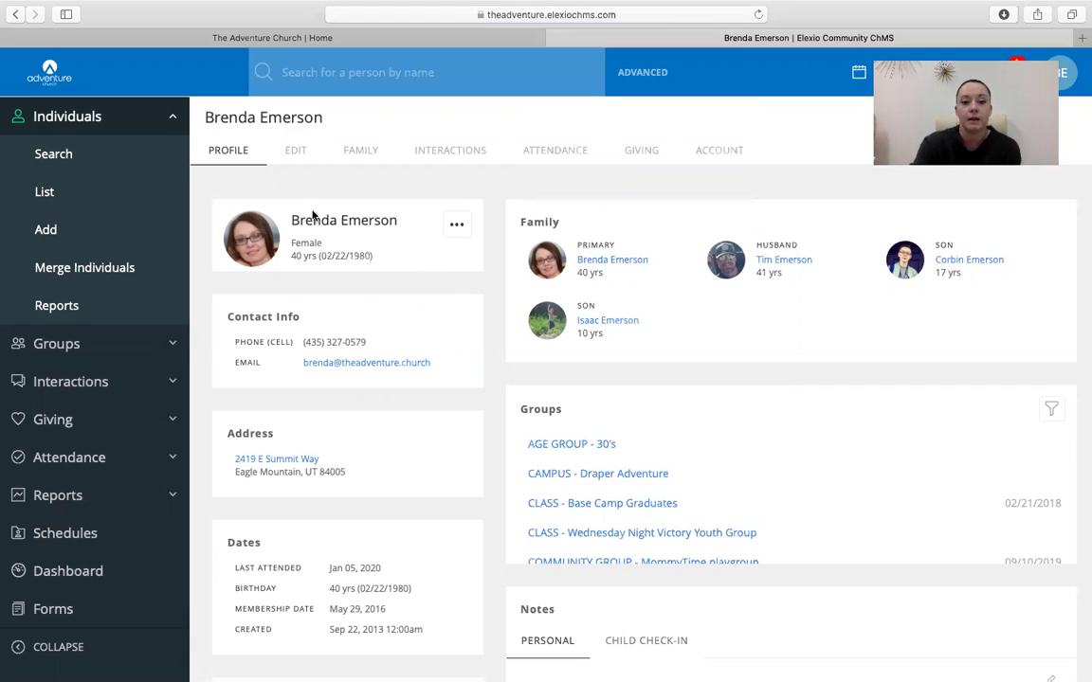
Switch the member profile to its EDIT tab to show editable personal and contact details.
left_click(295, 152)
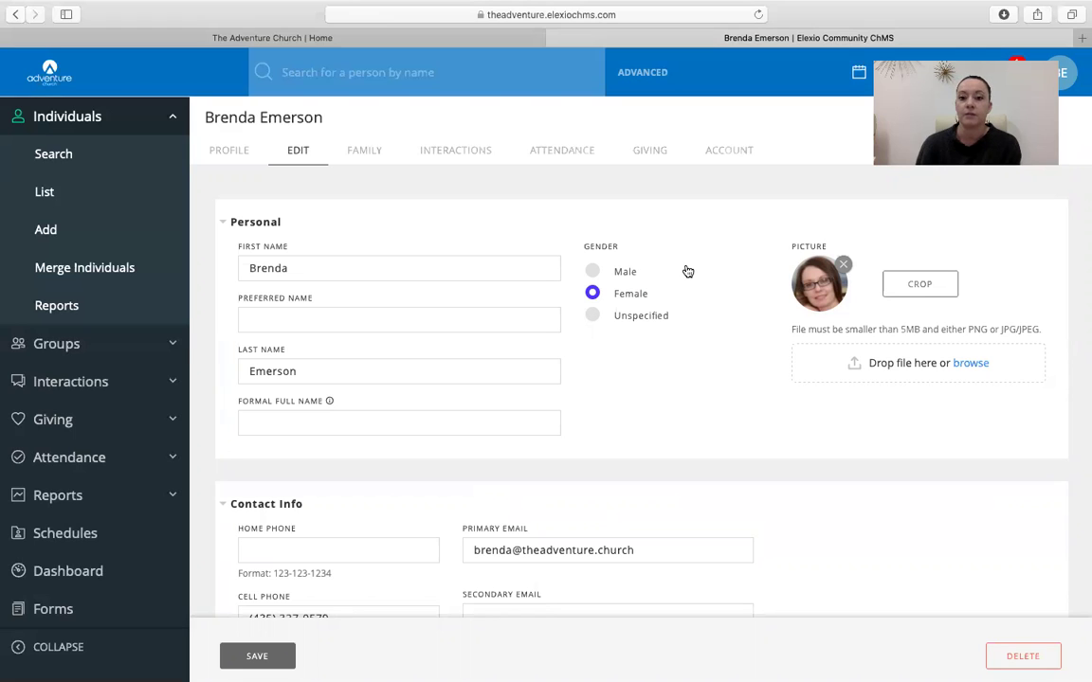
scroll(652, 422, "down", 2)
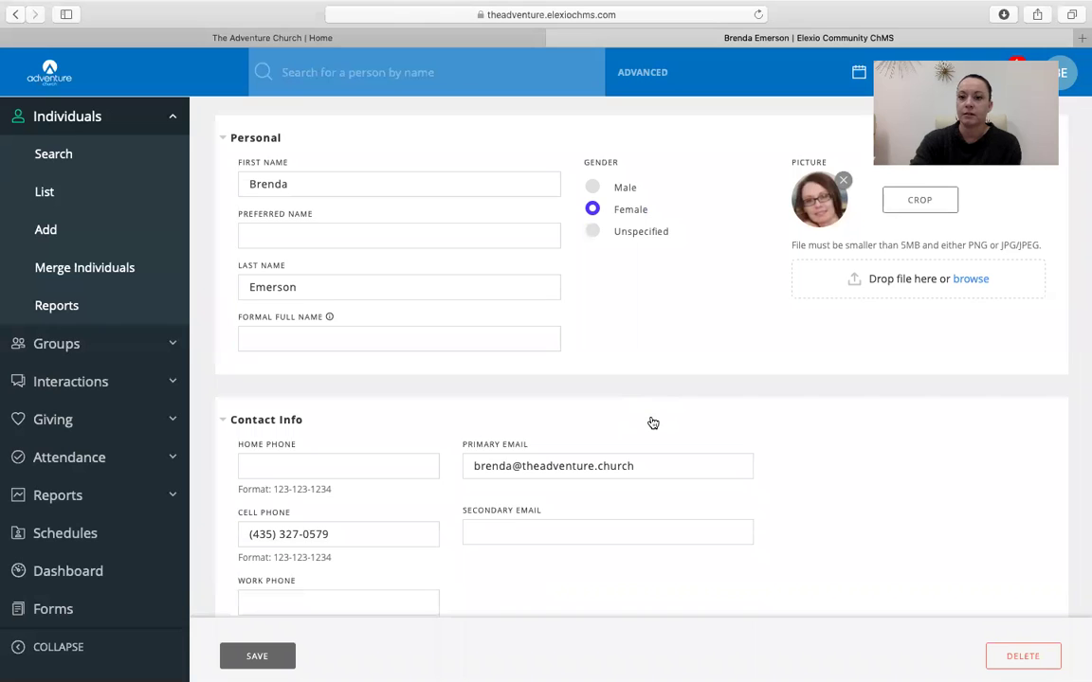
scroll(652, 423, "down", 1)
scroll(652, 423, "up", 1)
scroll(652, 422, "down", 2)
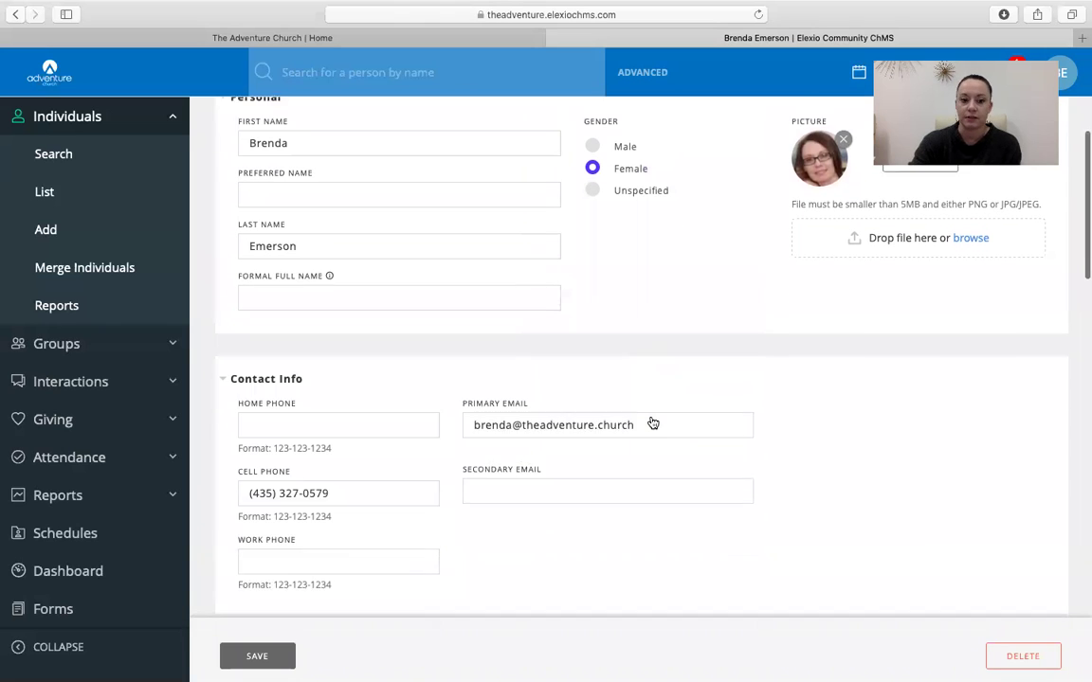
scroll(652, 422, "down", 1)
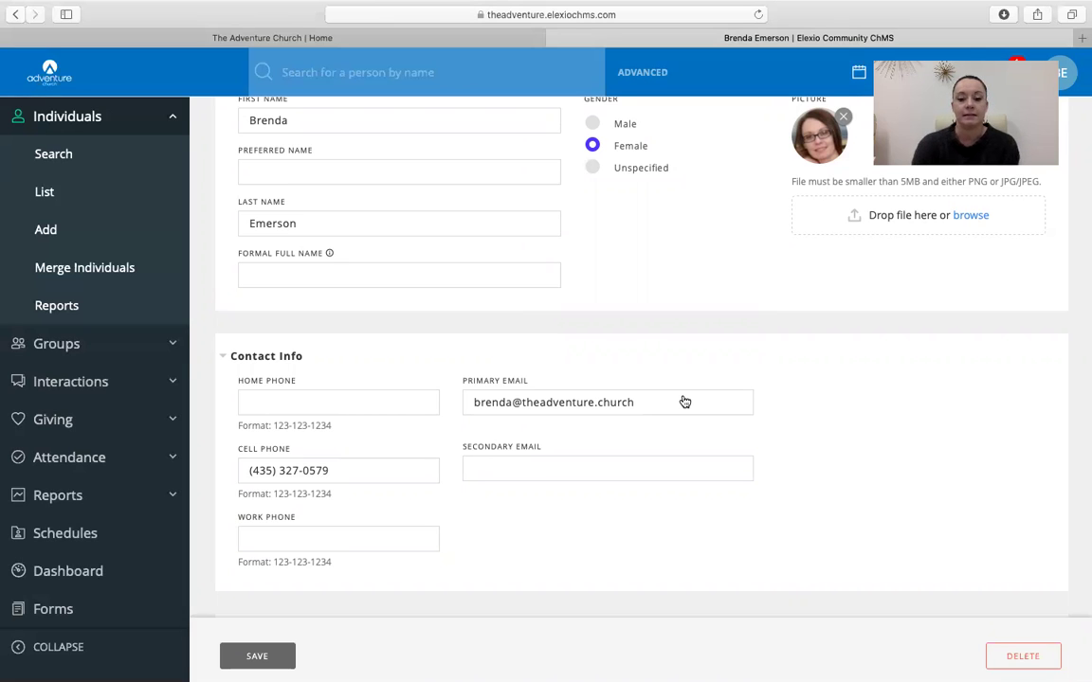
scroll(684, 402, "down", 1)
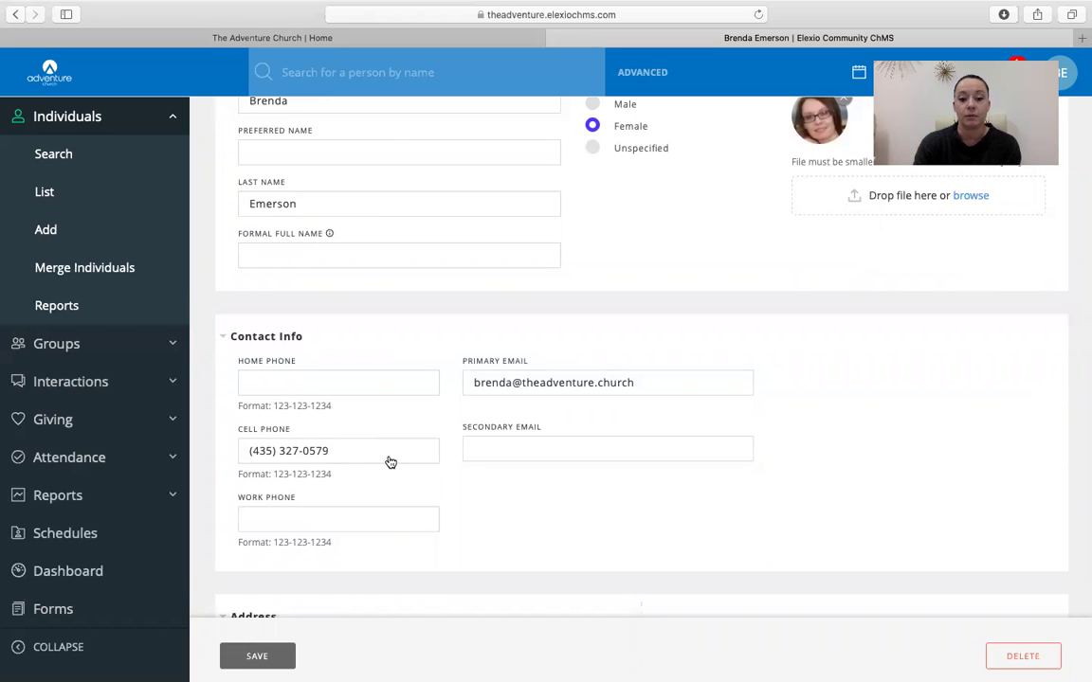
scroll(564, 485, "down", 5)
scroll(565, 487, "down", 4)
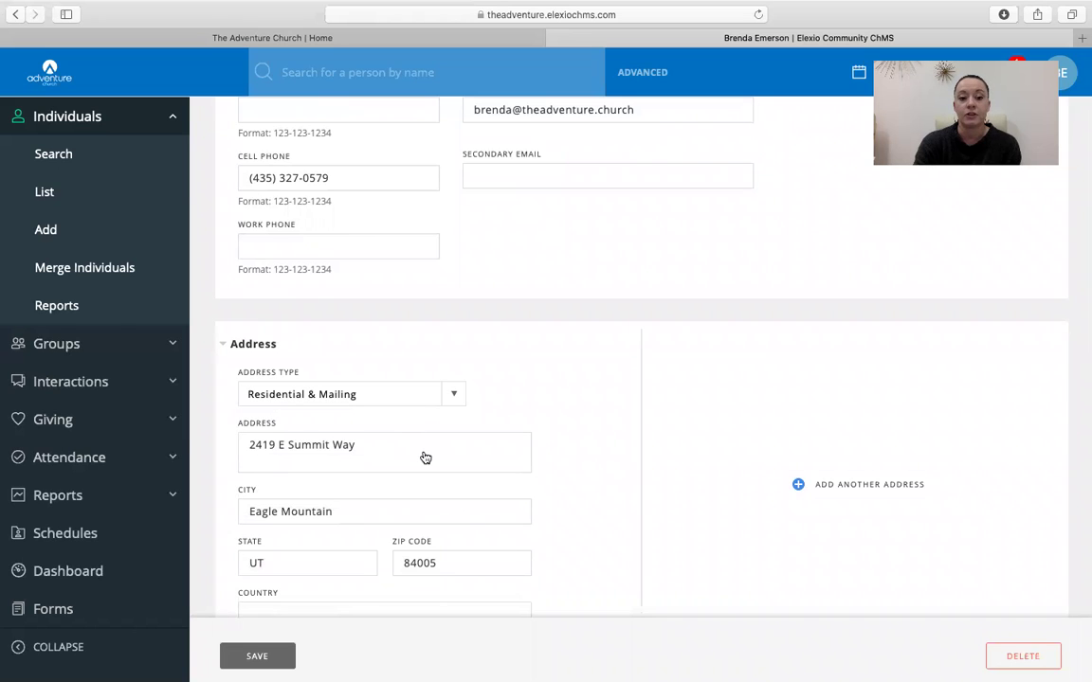
scroll(426, 457, "down", 1)
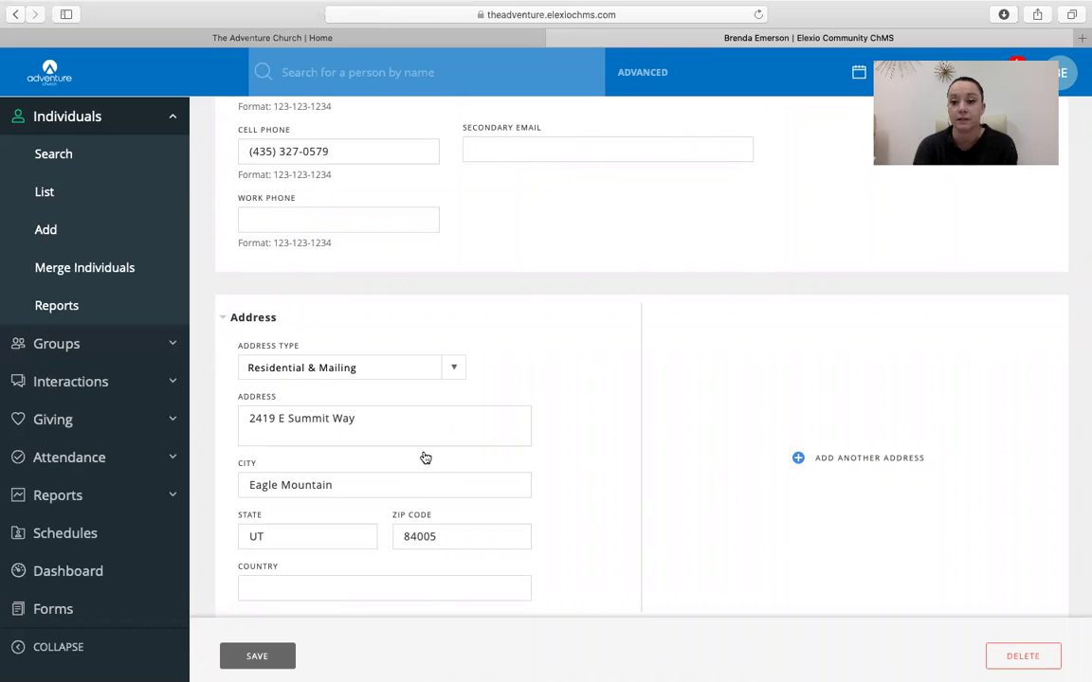
scroll(425, 458, "down", 3)
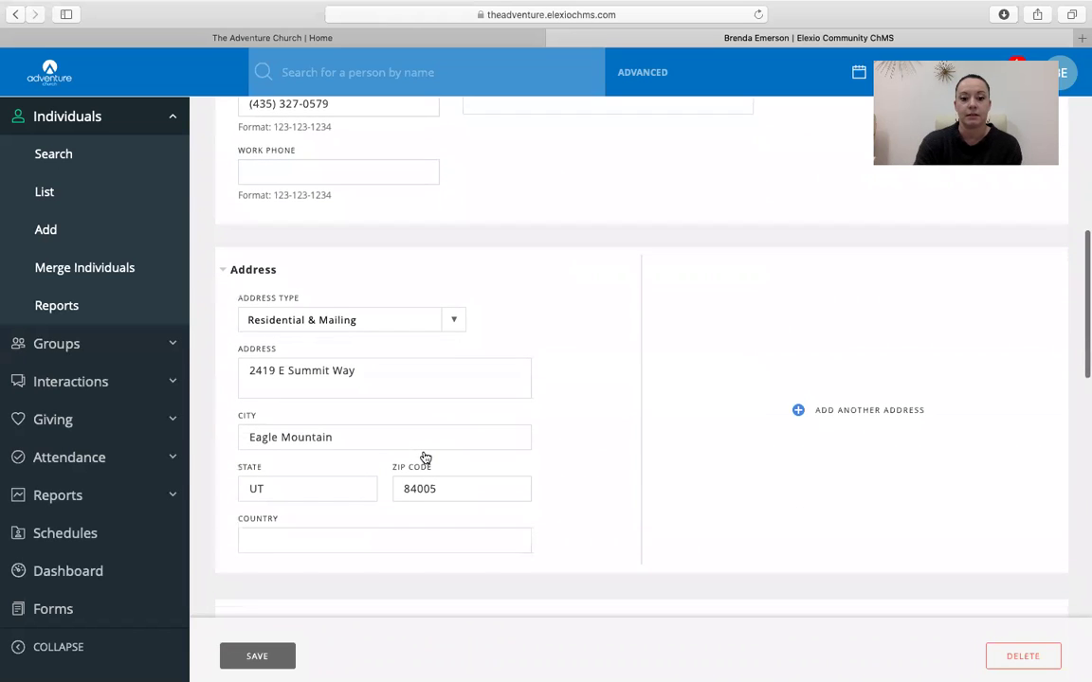
scroll(426, 458, "down", 2)
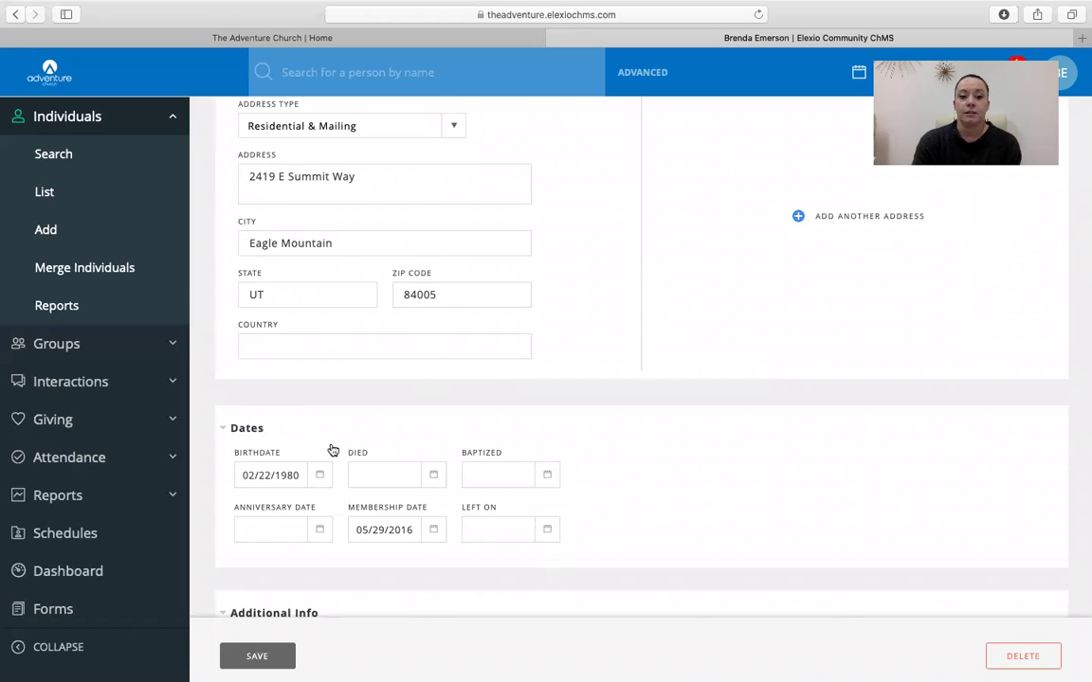
scroll(334, 450, "down", 1)
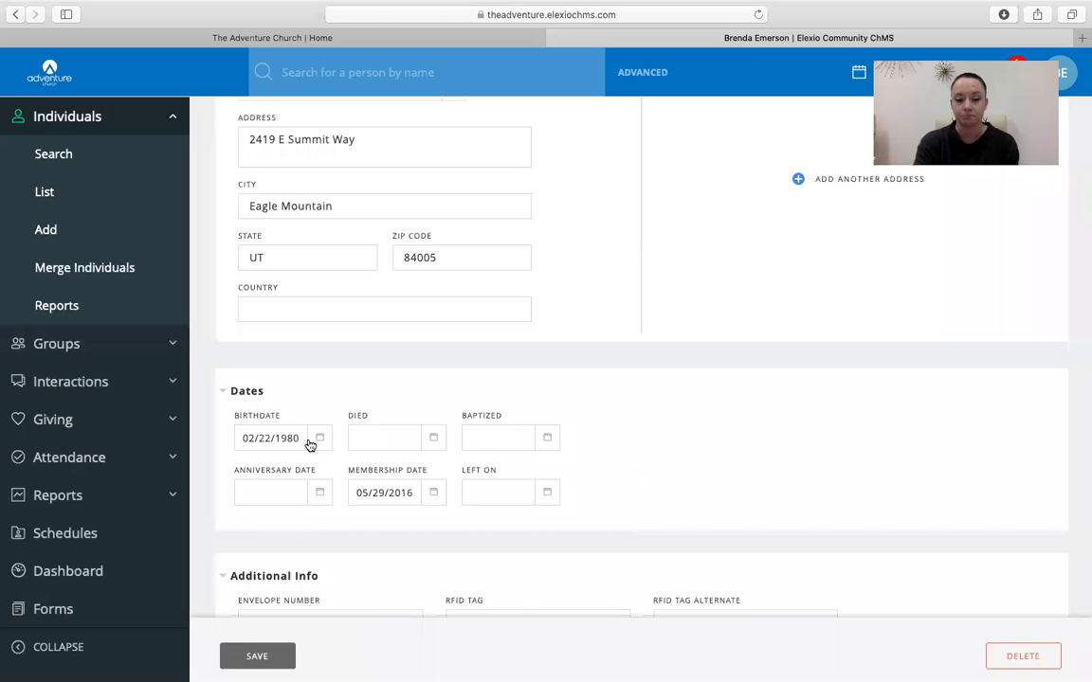
scroll(309, 445, "up", 10)
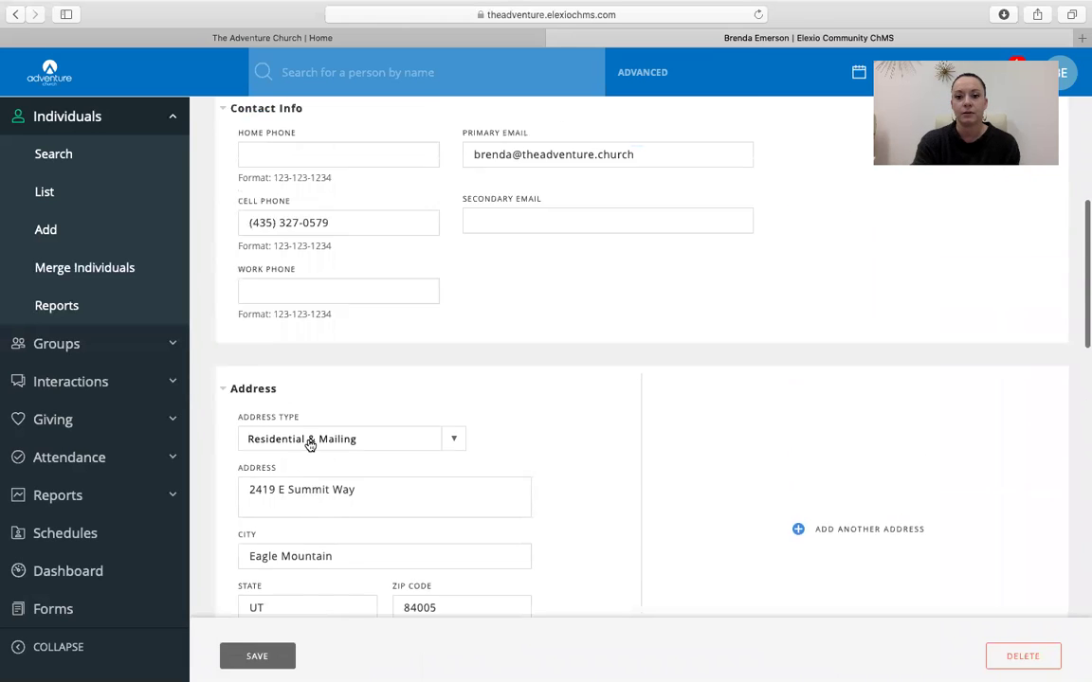
scroll(507, 488, "up", 5)
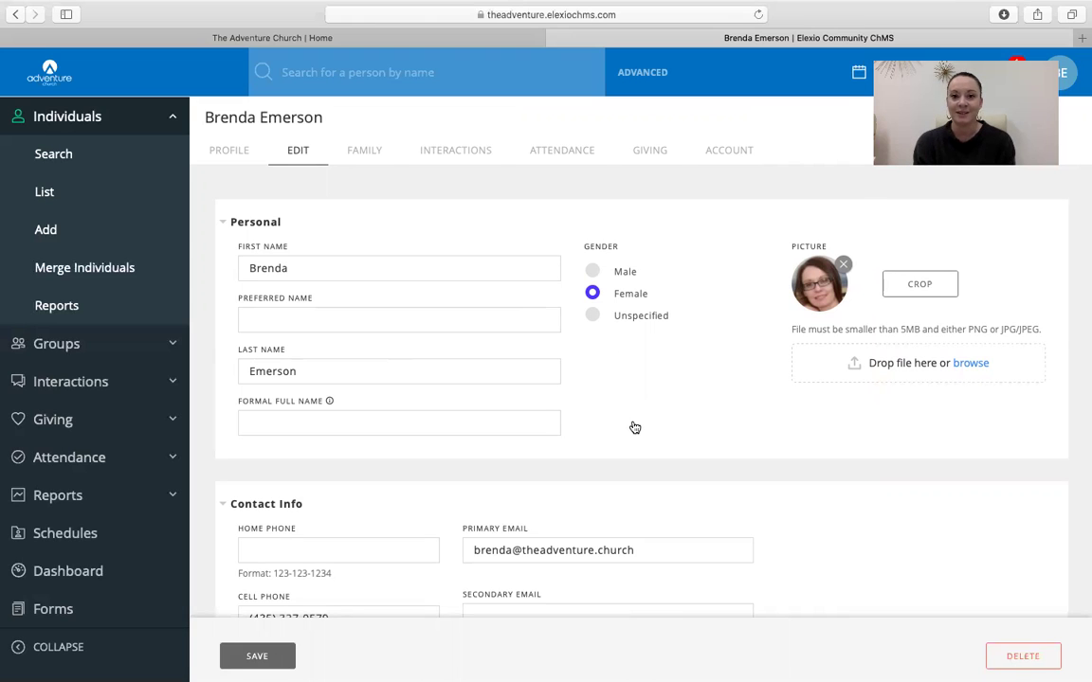
mouse_move(546, 5)
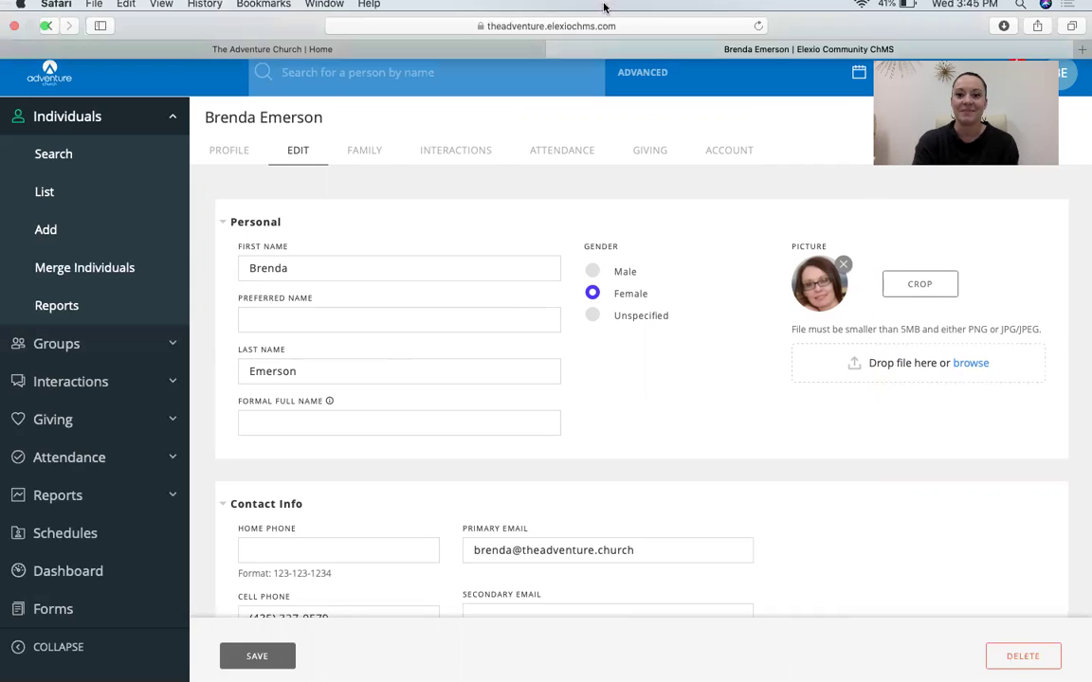